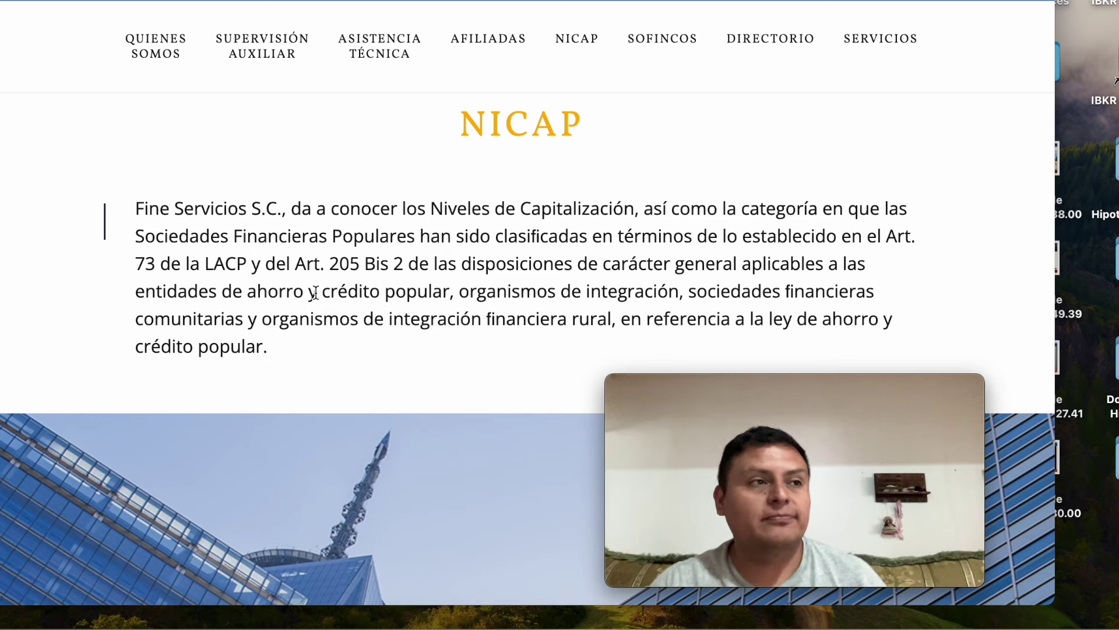
- Read the NICAP category ranges and the minimum measures table on the Fine Servicios page
{"action": "scroll", "coordinate": [32, 405], "scroll_direction": "down", "scroll_amount": 5}
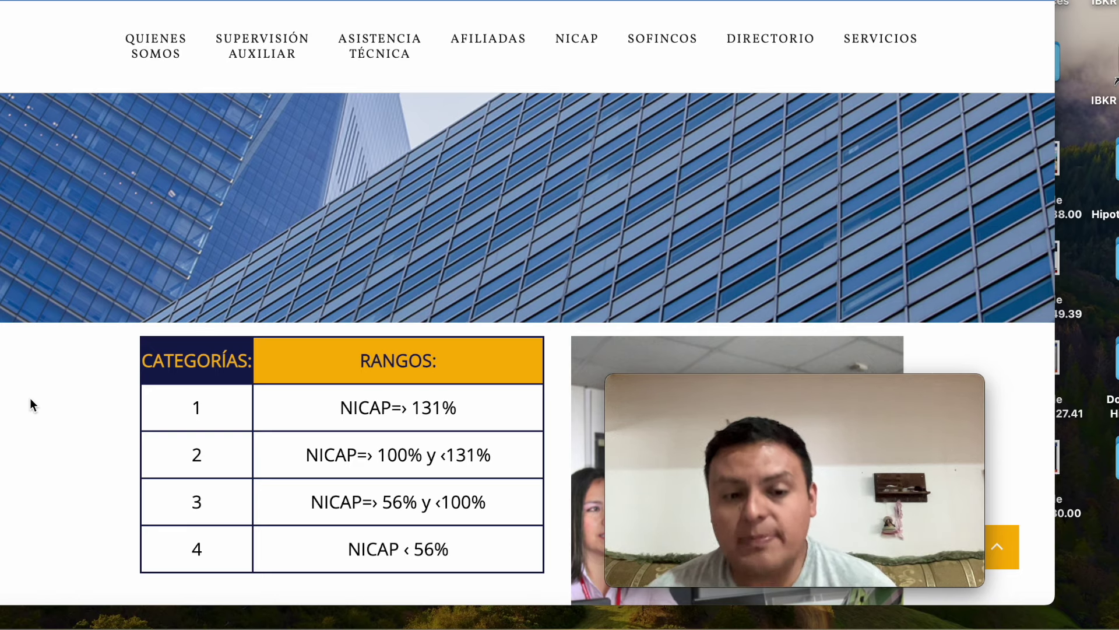
{"action": "scroll", "coordinate": [30, 398], "scroll_direction": "down", "scroll_amount": 10}
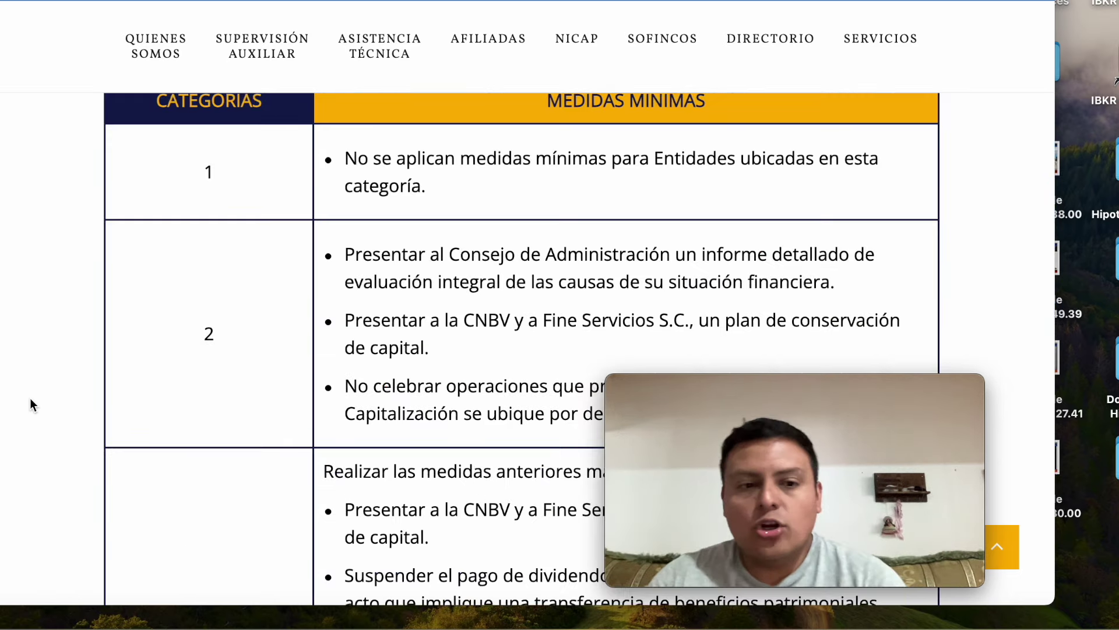
{"action": "scroll", "coordinate": [29, 398], "scroll_direction": "up", "scroll_amount": 1}
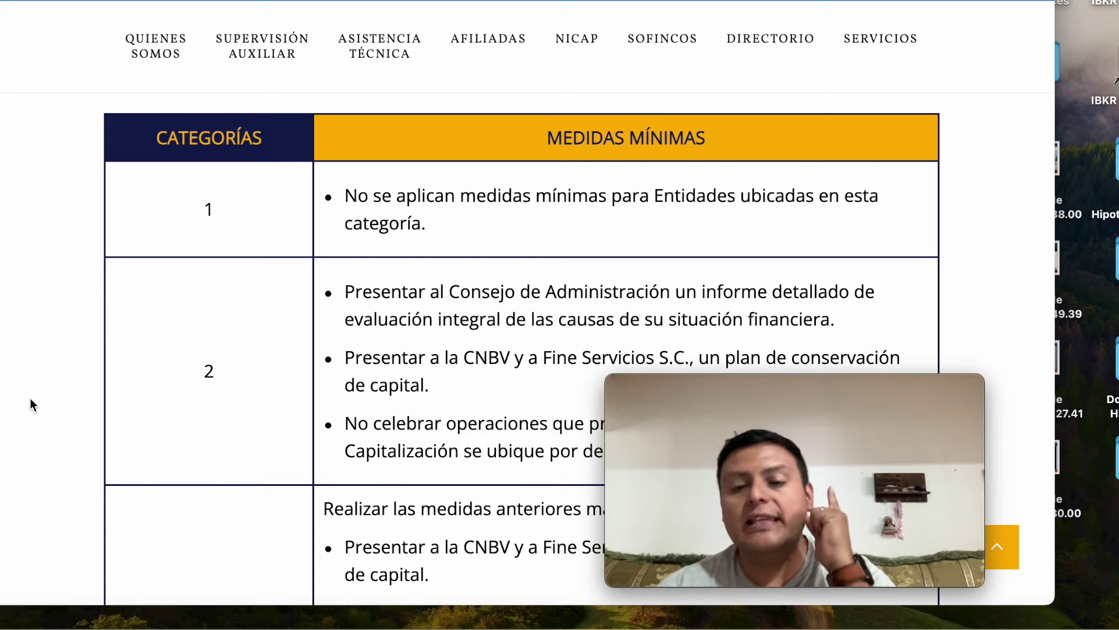
- Find the yearly list of NICAP reports on the page and open the 2024 PDF report
{"action": "scroll", "coordinate": [30, 397], "scroll_direction": "down", "scroll_amount": 10}
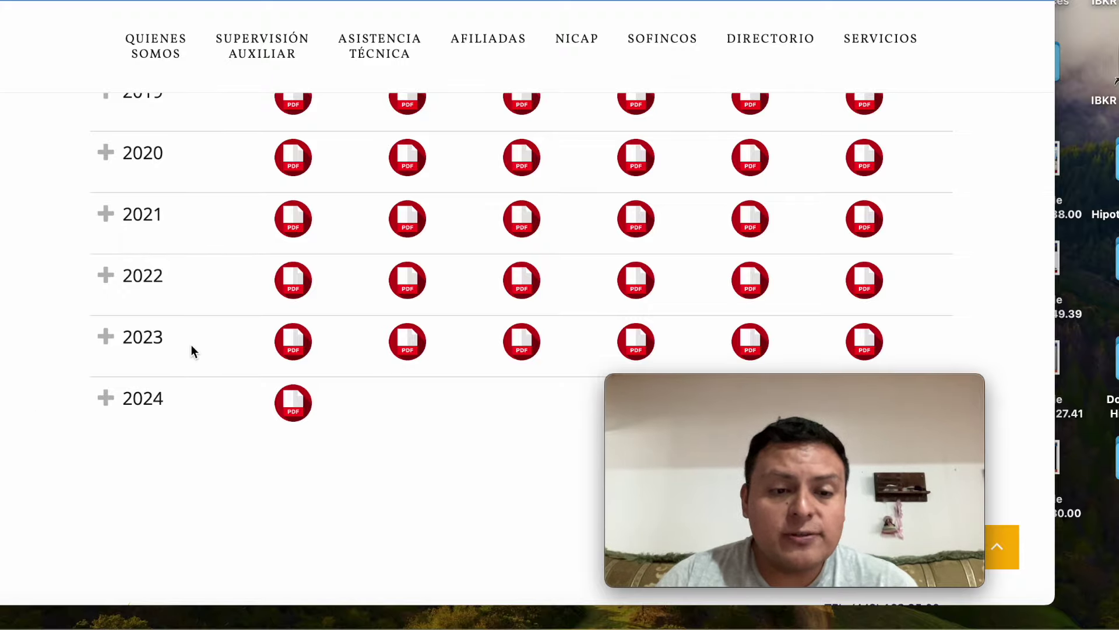
{"action": "scroll", "coordinate": [450, 372], "scroll_direction": "up", "scroll_amount": 10}
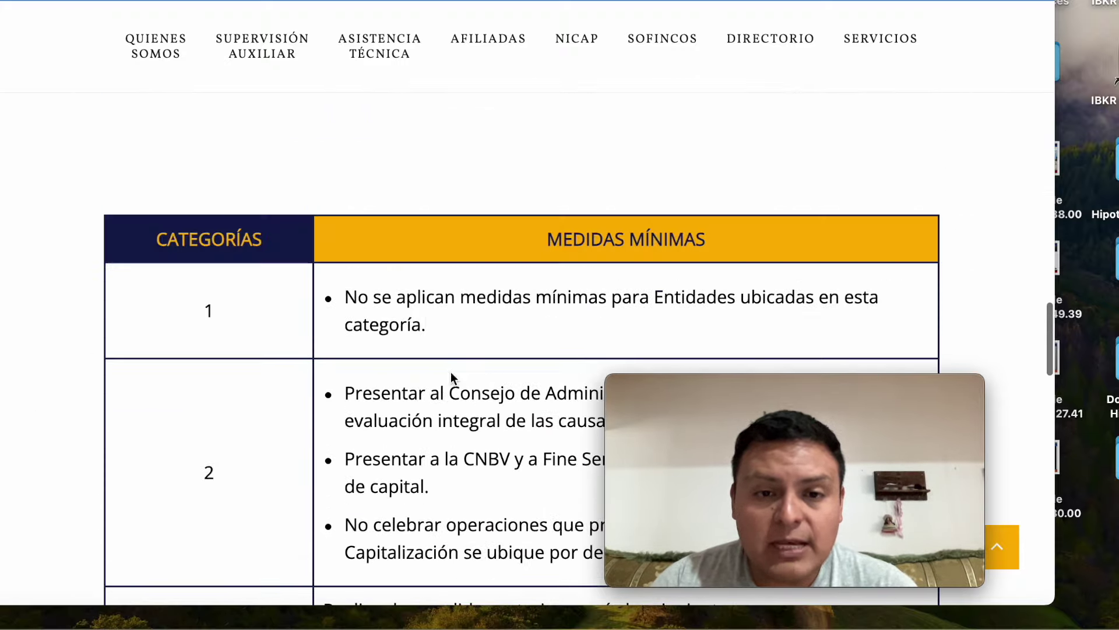
{"action": "scroll", "coordinate": [450, 372], "scroll_direction": "down", "scroll_amount": 15}
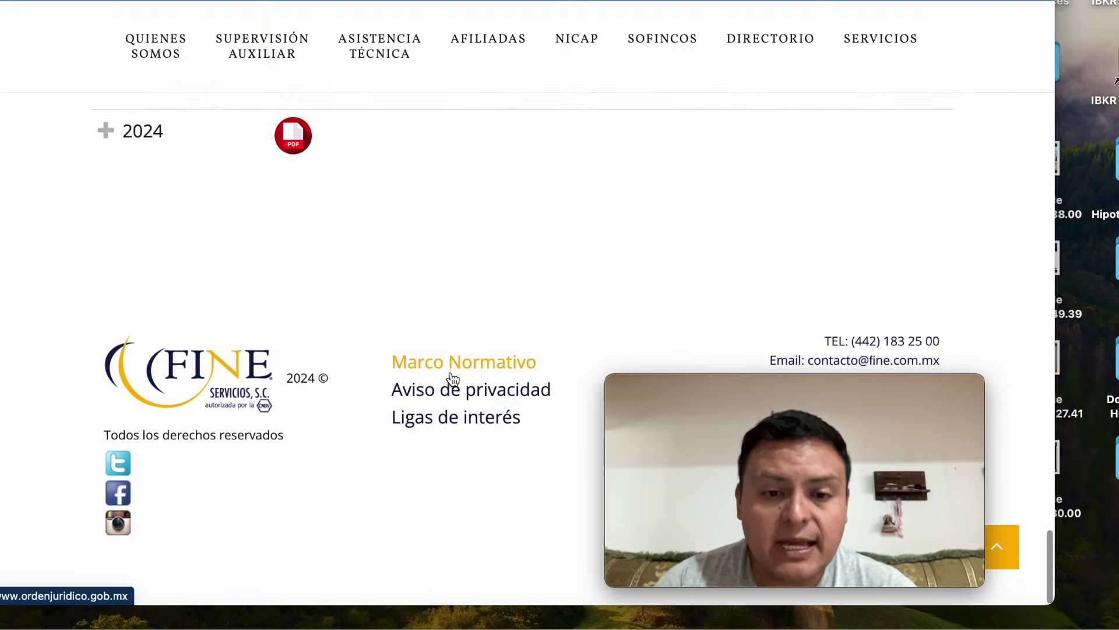
{"action": "scroll", "coordinate": [453, 376], "scroll_direction": "up", "scroll_amount": 8}
{"action": "scroll", "coordinate": [452, 376], "scroll_direction": "down", "scroll_amount": 4}
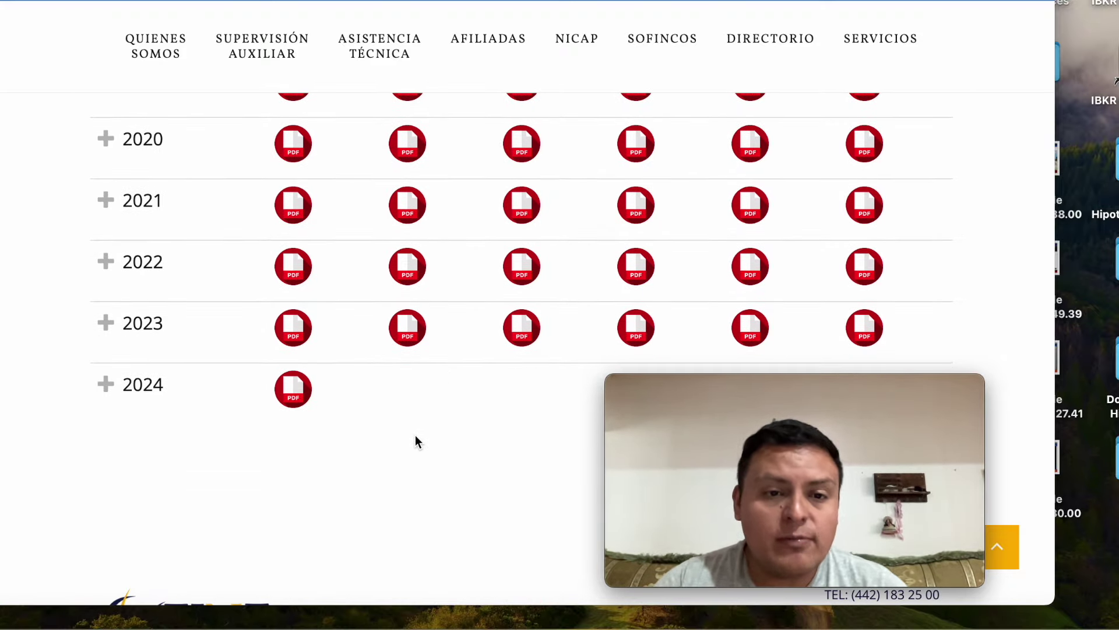
{"action": "scroll", "coordinate": [416, 435], "scroll_direction": "up", "scroll_amount": 3}
{"action": "scroll", "coordinate": [415, 441], "scroll_direction": "down", "scroll_amount": 3}
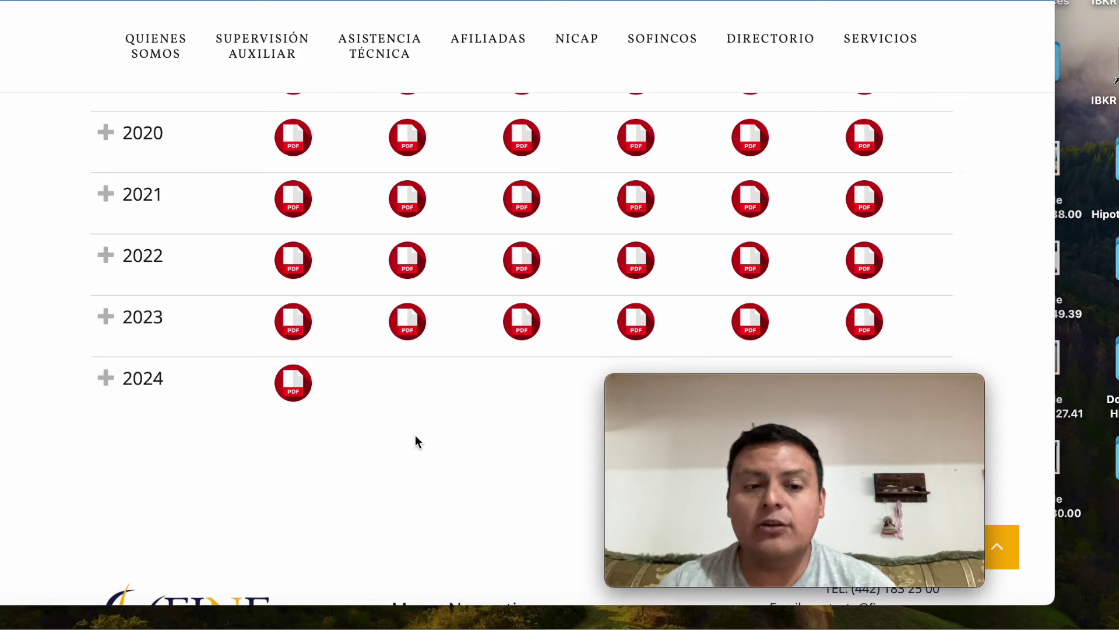
{"action": "left_click", "coordinate": [293, 383]}
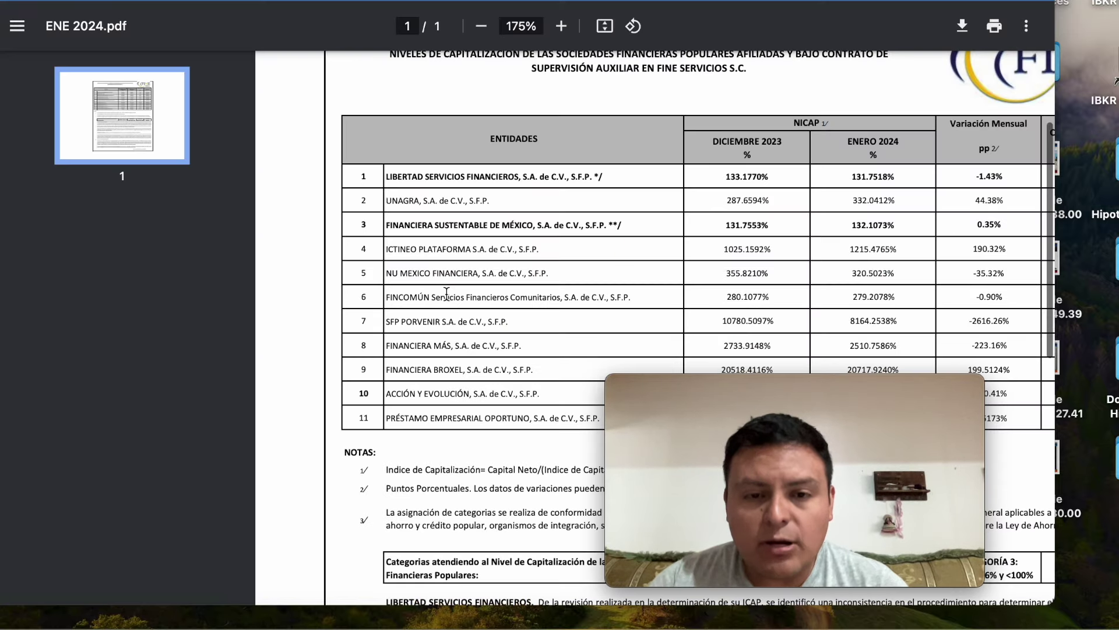
- Highlight the January 2024 NICAP and the monthly variation of Financiera Sustentable de México in the report
{"action": "scroll", "coordinate": [447, 293], "scroll_direction": "right", "scroll_amount": 2}
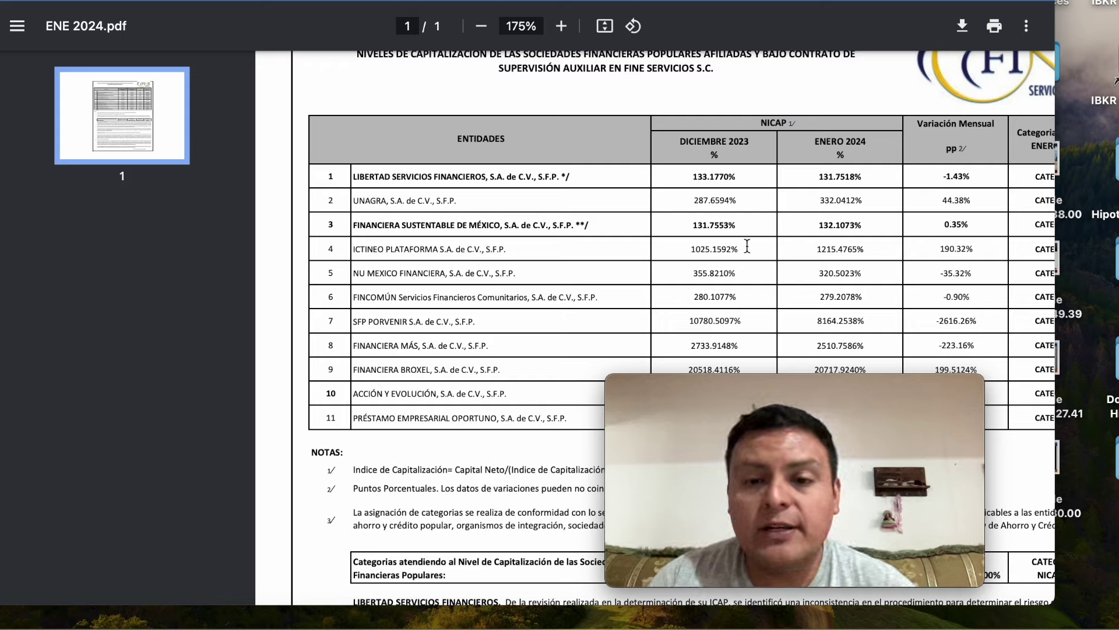
{"action": "left_click_drag", "start_coordinate": [809, 228], "coordinate": [848, 227]}
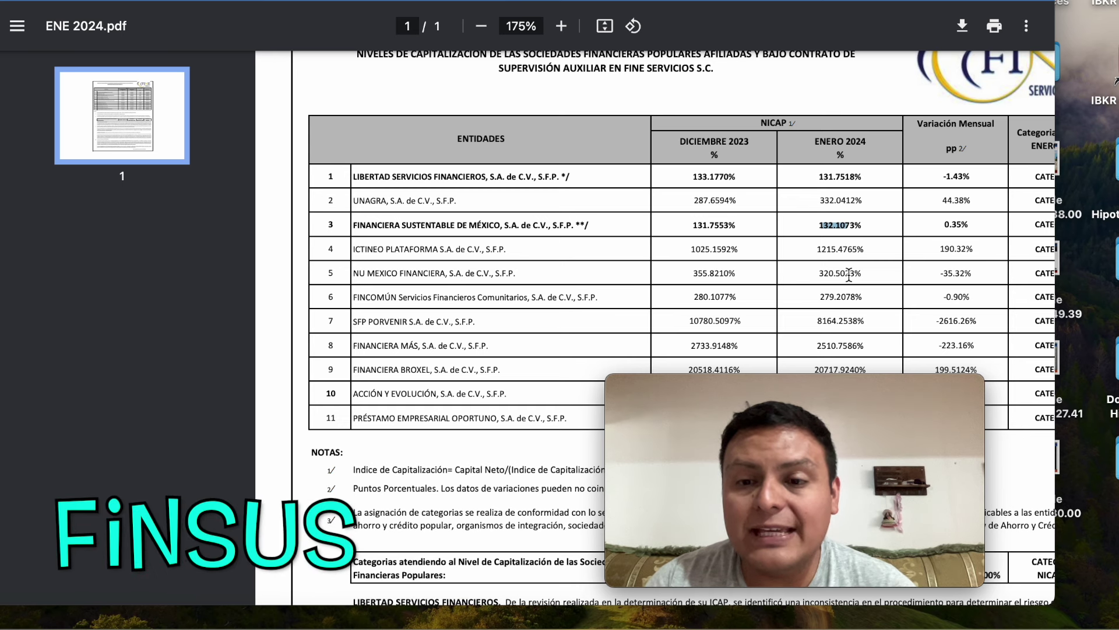
{"action": "left_click_drag", "start_coordinate": [935, 224], "coordinate": [969, 224]}
{"action": "scroll", "coordinate": [963, 223], "scroll_direction": "right", "scroll_amount": 2}
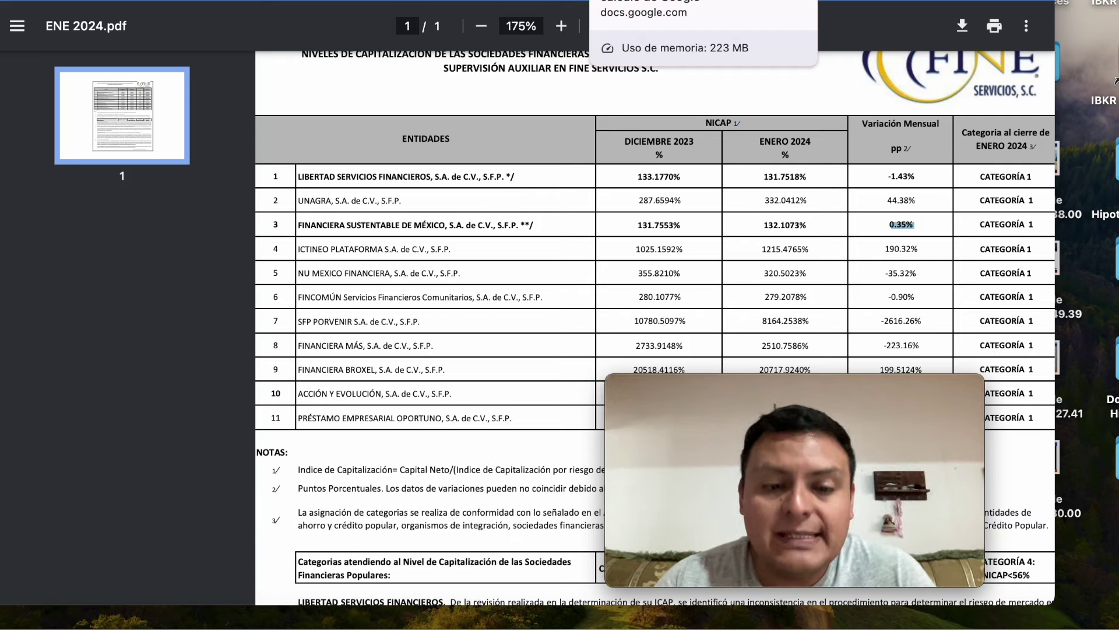
- Switch to the Indicadores SOFIPOS spreadsheet in Google Sheets and examine FINSUS's January 2024 NICAP against its 2023 months
{"action": "left_click", "coordinate": [641, 1]}
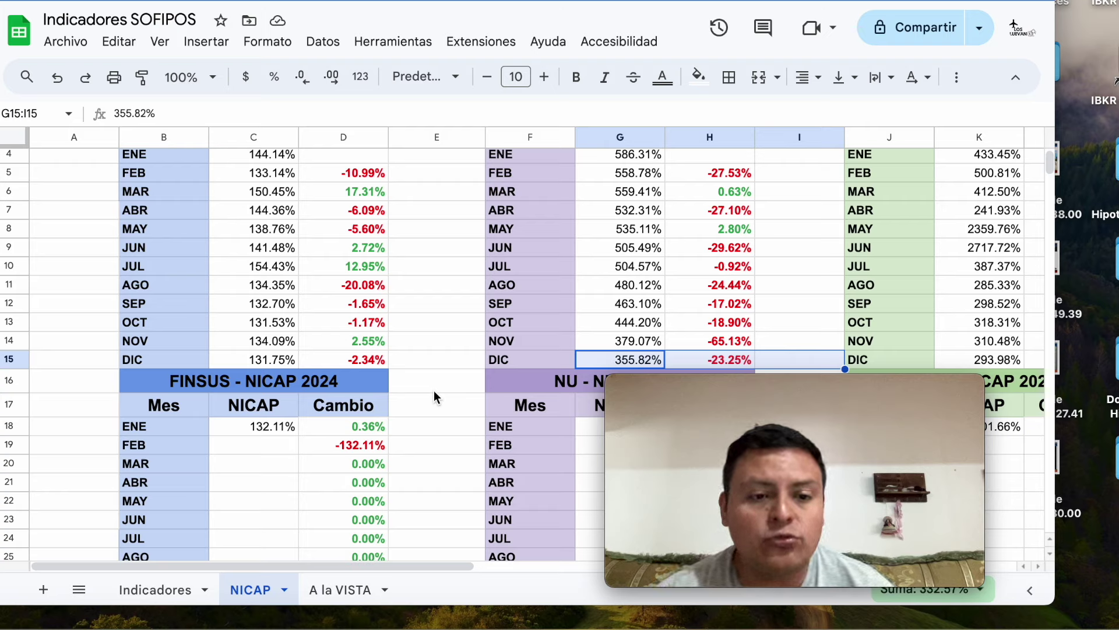
{"action": "left_click", "coordinate": [257, 427]}
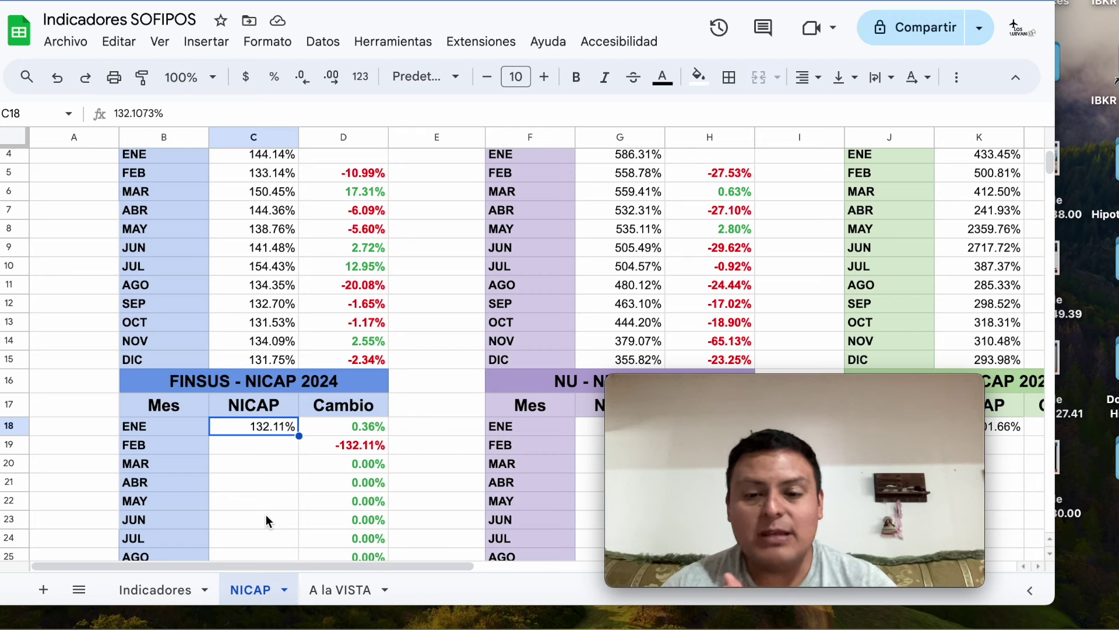
{"action": "scroll", "coordinate": [594, 338], "scroll_direction": "up", "scroll_amount": 2}
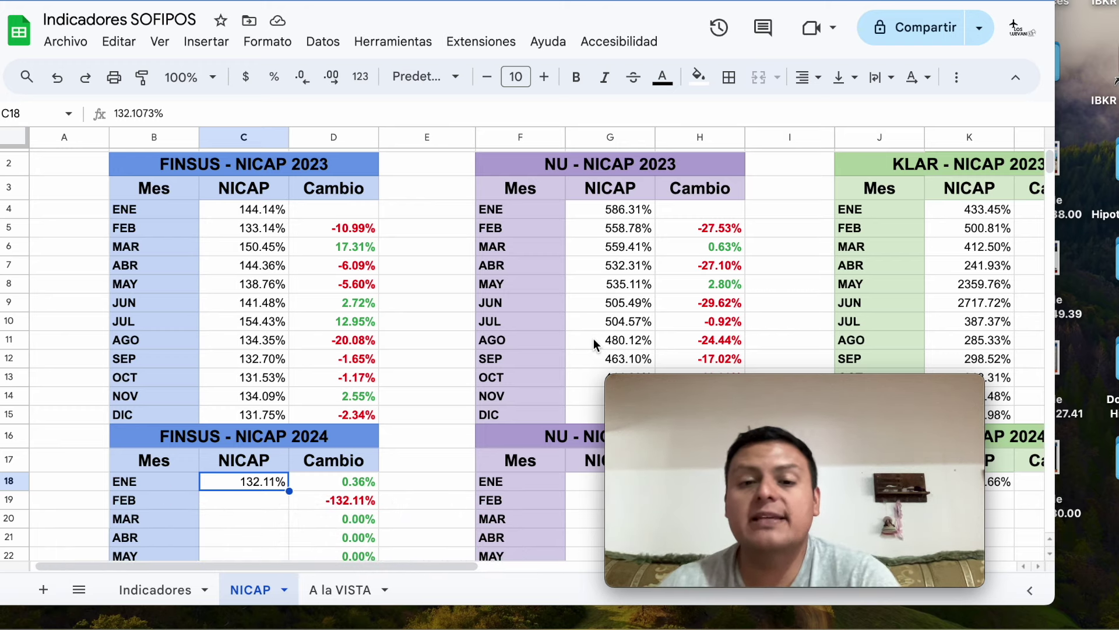
- Examine the NU NICAP tables for 2023 and 2024, including the monthly change column
{"action": "scroll", "coordinate": [593, 339], "scroll_direction": "down", "scroll_amount": 3}
{"action": "scroll", "coordinate": [594, 338], "scroll_direction": "right", "scroll_amount": 3}
{"action": "scroll", "coordinate": [593, 338], "scroll_direction": "right", "scroll_amount": 2}
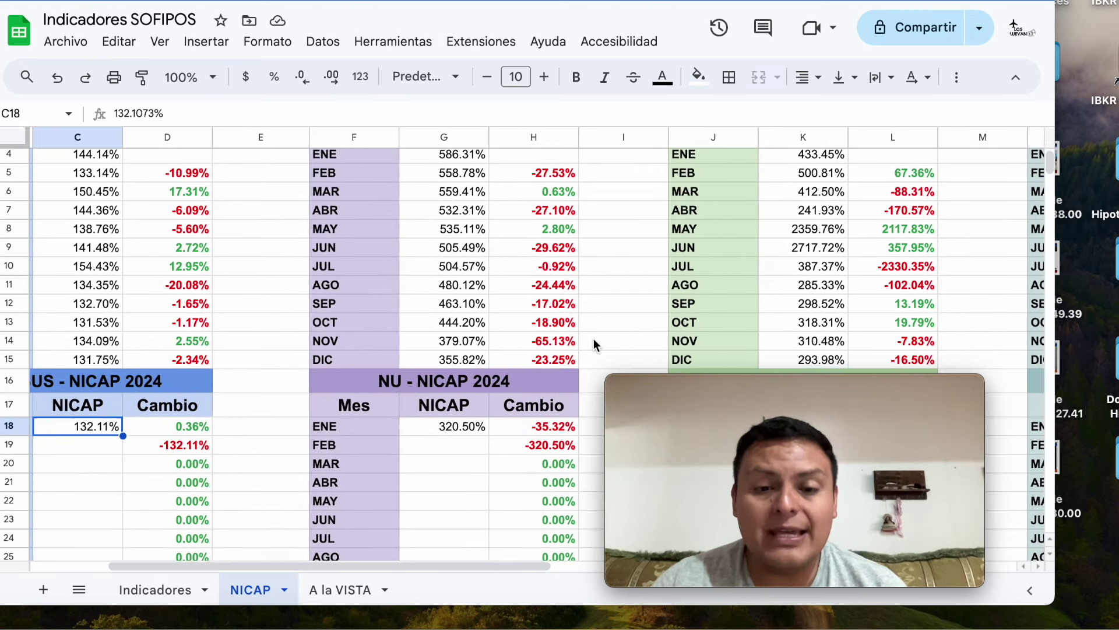
{"action": "scroll", "coordinate": [604, 341], "scroll_direction": "up", "scroll_amount": 1}
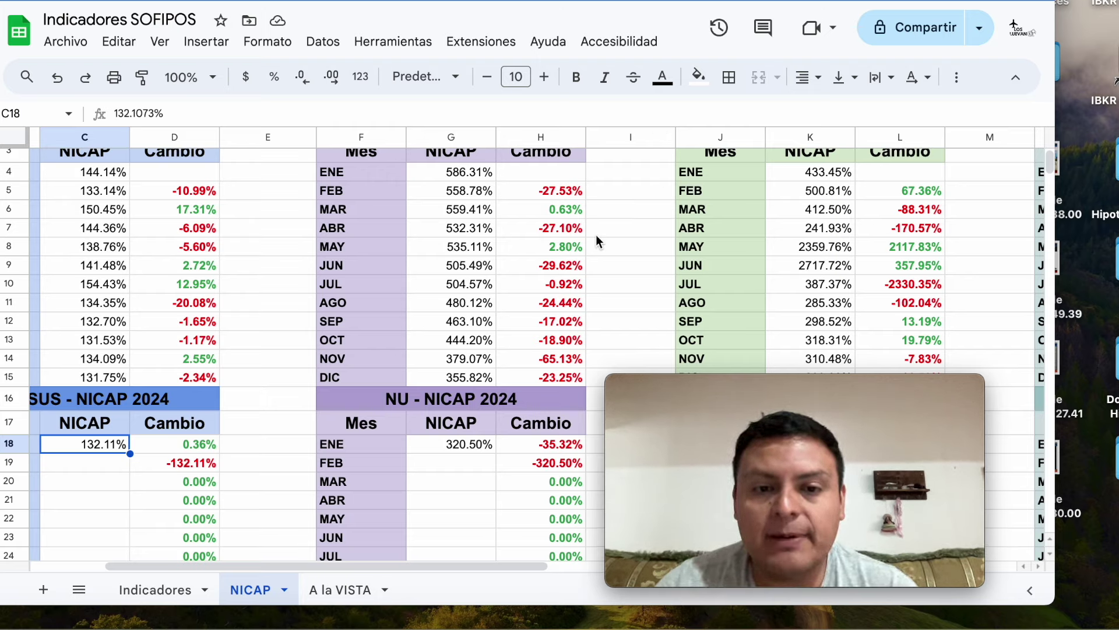
{"action": "scroll", "coordinate": [596, 236], "scroll_direction": "up", "scroll_amount": 2}
- Return to ENE 2024.pdf and examine the report header and the entities' NICAP, variation and category columns
{"action": "key", "text": "ctrl+Tab"}
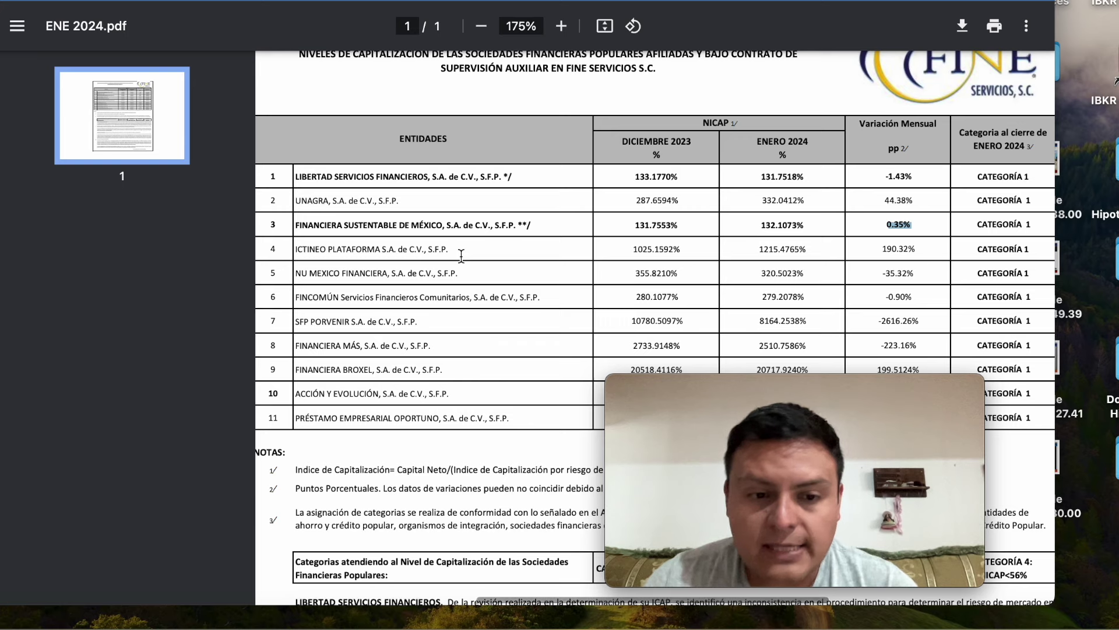
{"action": "scroll", "coordinate": [461, 256], "scroll_direction": "up", "scroll_amount": 3}
{"action": "scroll", "coordinate": [461, 256], "scroll_direction": "right", "scroll_amount": 2}
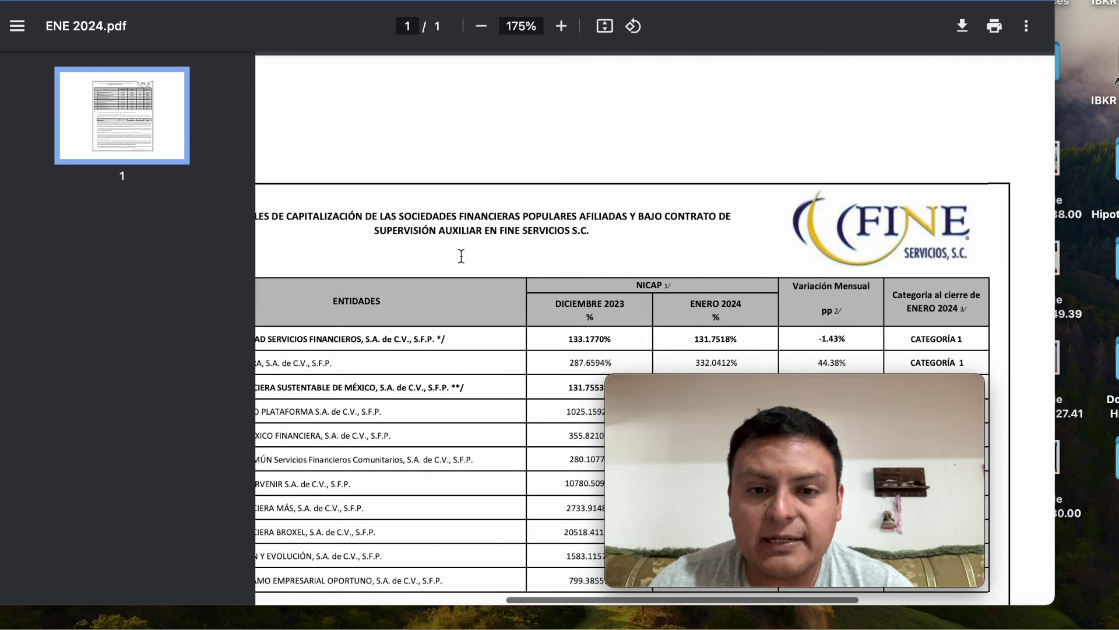
{"action": "scroll", "coordinate": [461, 256], "scroll_direction": "down", "scroll_amount": 2}
{"action": "scroll", "coordinate": [461, 256], "scroll_direction": "left", "scroll_amount": 1}
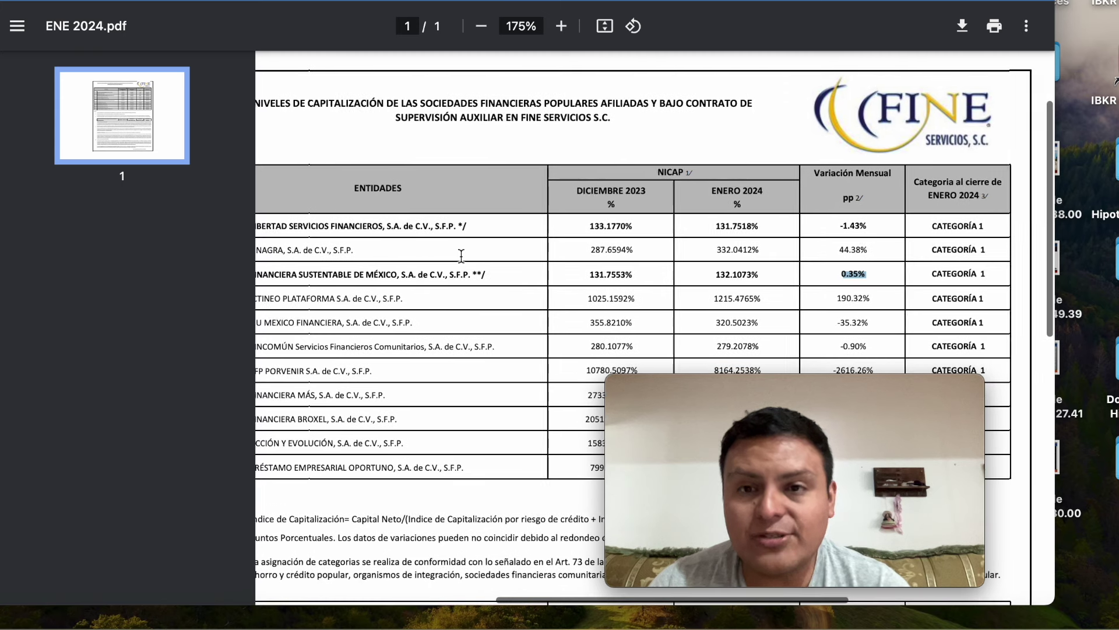
- Switch to 202401_NICAP_SOFIPOs.pdf and read the Federación Atlántico Pacífico table of categories and capitalization levels
{"action": "key", "text": "ctrl+Tab"}
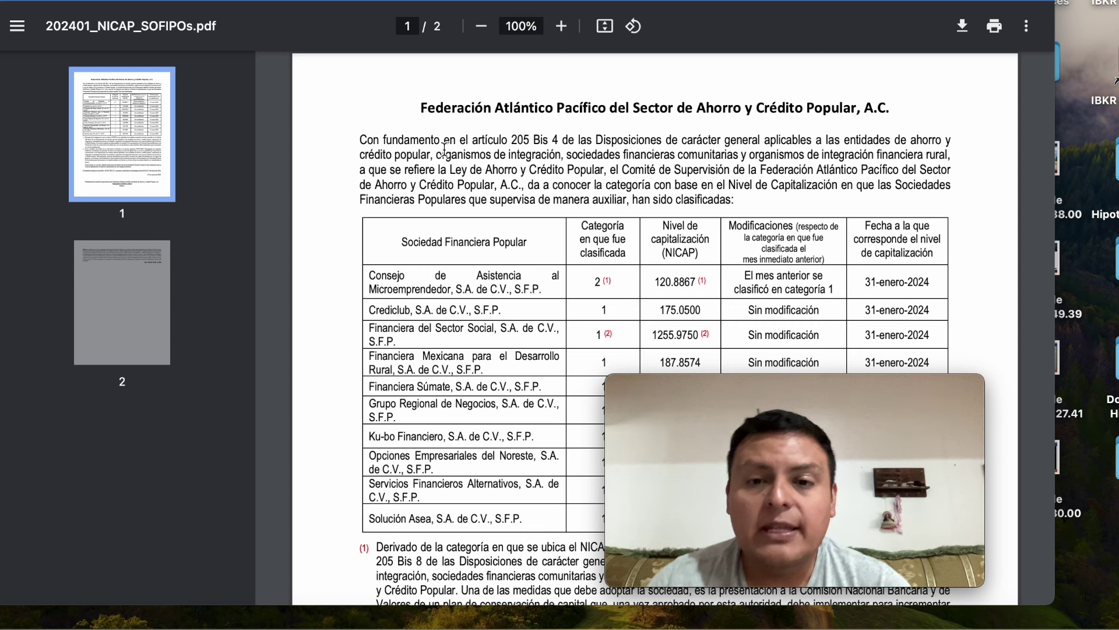
{"action": "scroll", "coordinate": [465, 222], "scroll_direction": "down", "scroll_amount": 2}
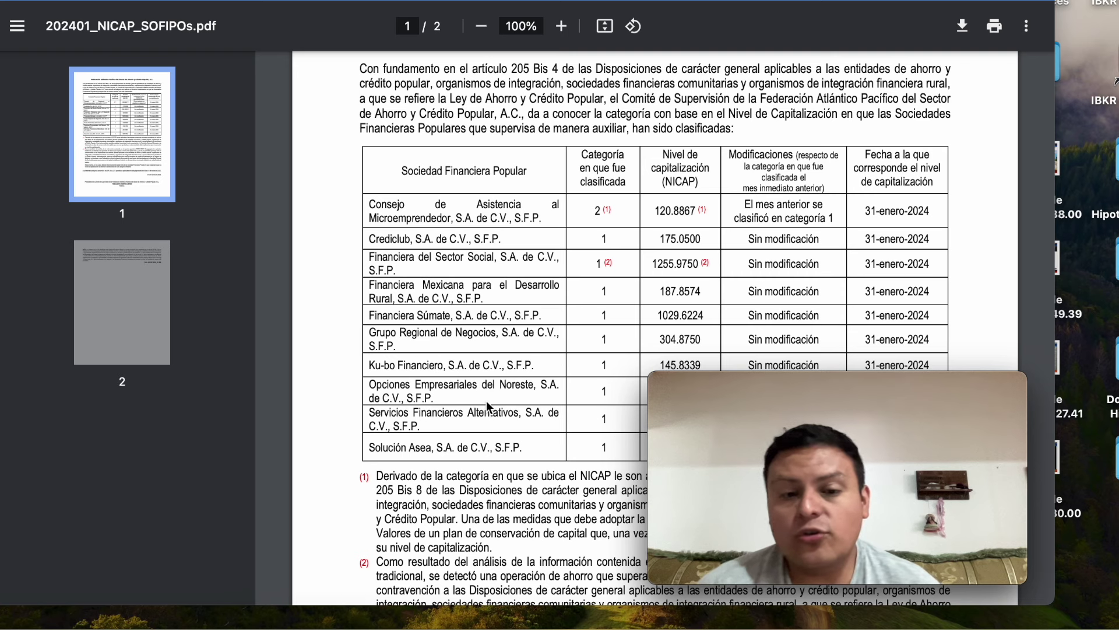
{"action": "scroll", "coordinate": [486, 400], "scroll_direction": "down", "scroll_amount": 2}
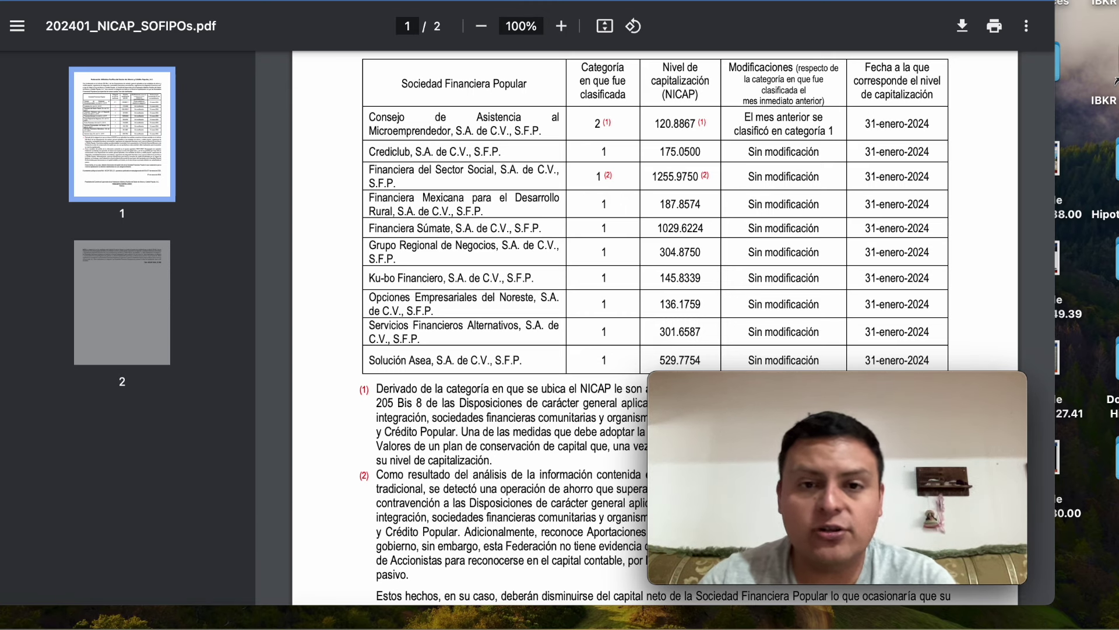
- Return to the Indicadores SOFIPOS spreadsheet and inspect KLAR's January 2024 NICAP value
{"action": "key", "text": "ctrl+Tab"}
{"action": "left_click_drag", "start_coordinate": [858, 392], "coordinate": [440, 237]}
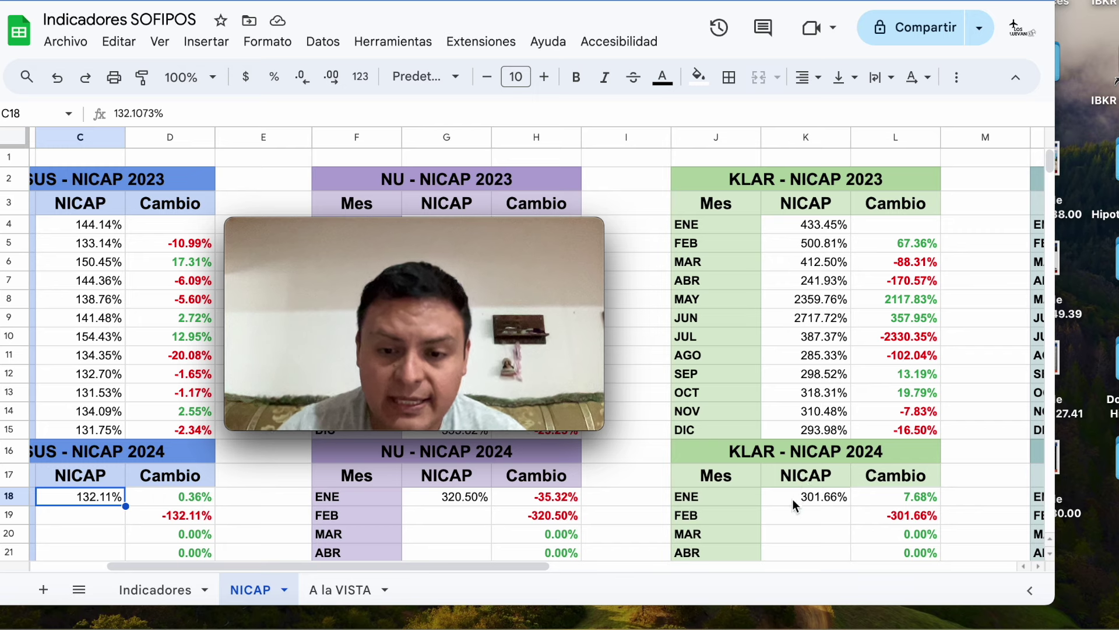
{"action": "left_click", "coordinate": [815, 496]}
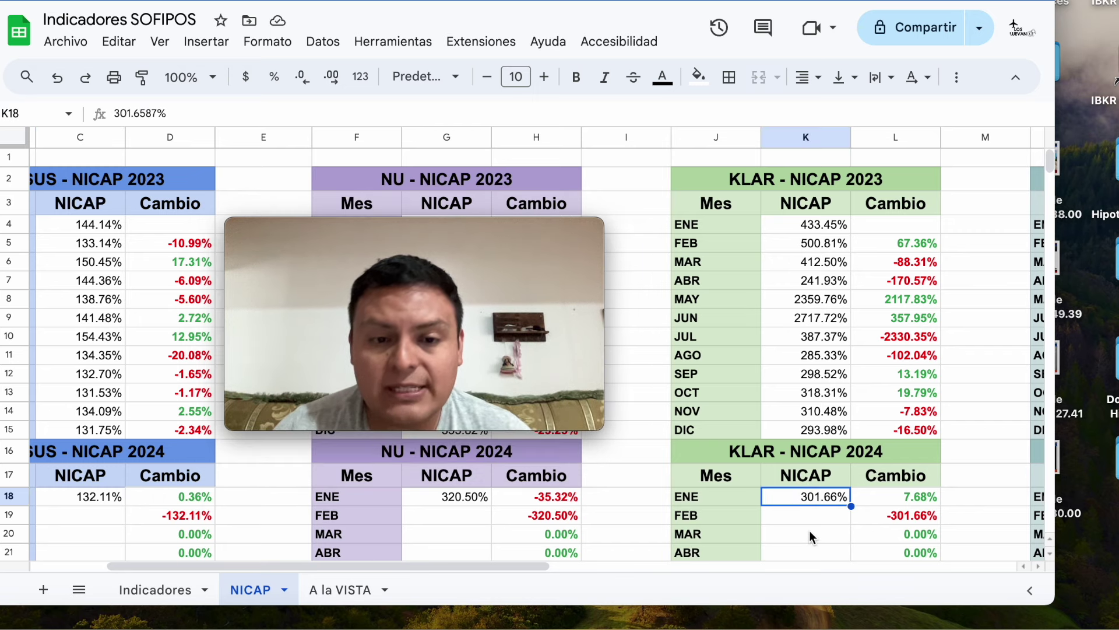
- Examine the SUPER TASAS and KUBO NICAP tables for 2023 and 2024
{"action": "scroll", "coordinate": [809, 530], "scroll_direction": "right", "scroll_amount": 2}
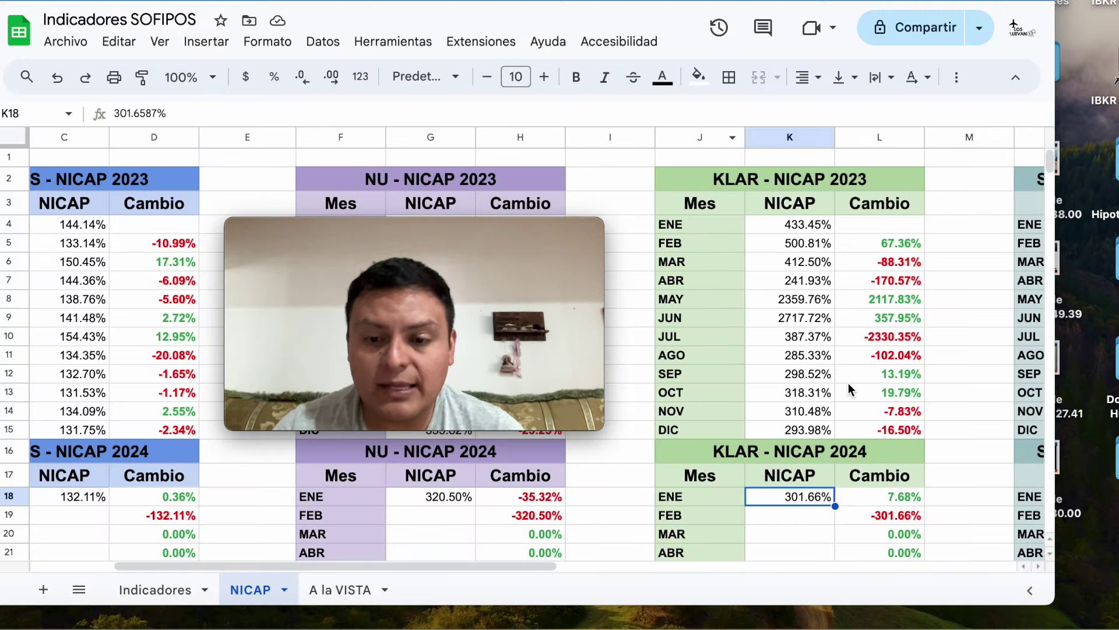
{"action": "scroll", "coordinate": [848, 383], "scroll_direction": "right", "scroll_amount": 5}
{"action": "scroll", "coordinate": [848, 383], "scroll_direction": "right", "scroll_amount": 3}
{"action": "scroll", "coordinate": [848, 383], "scroll_direction": "down", "scroll_amount": 1}
{"action": "scroll", "coordinate": [848, 383], "scroll_direction": "up", "scroll_amount": 2}
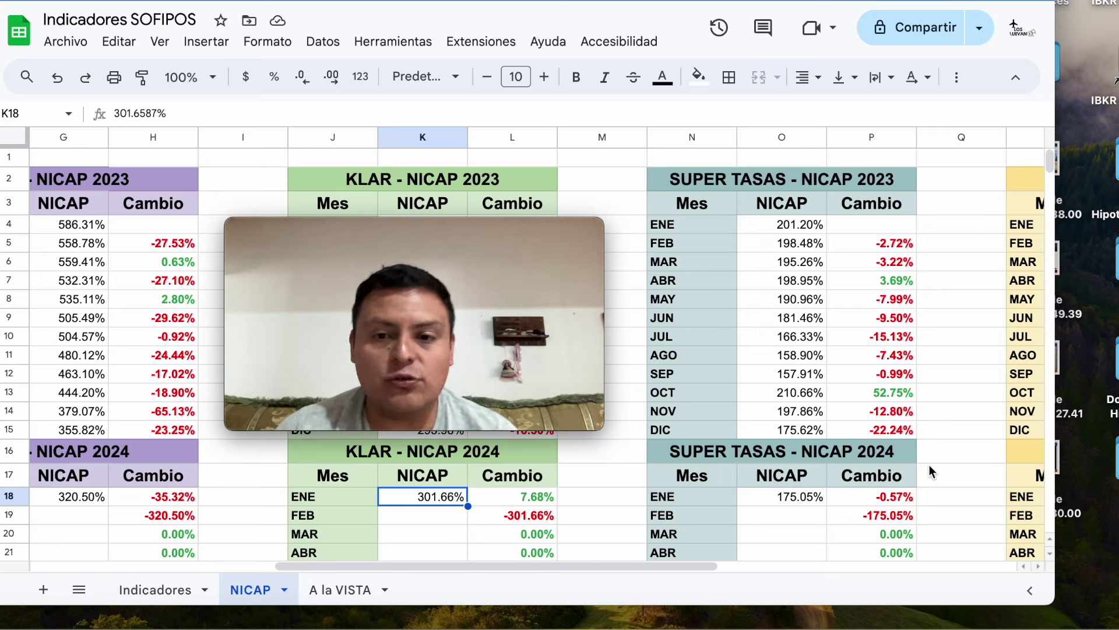
{"action": "scroll", "coordinate": [930, 464], "scroll_direction": "right", "scroll_amount": 4}
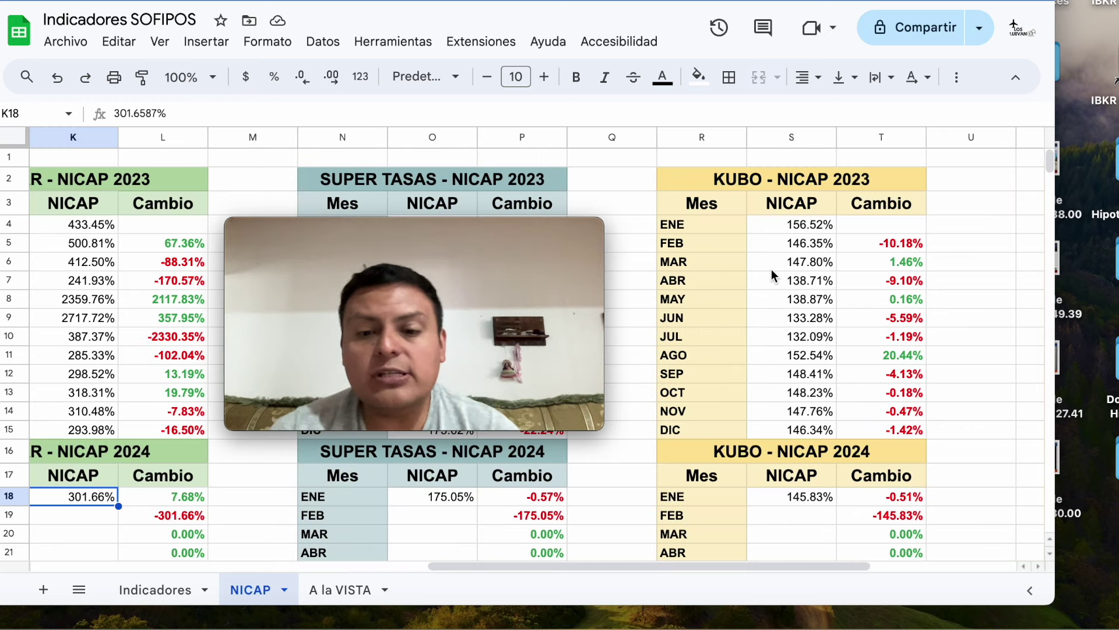